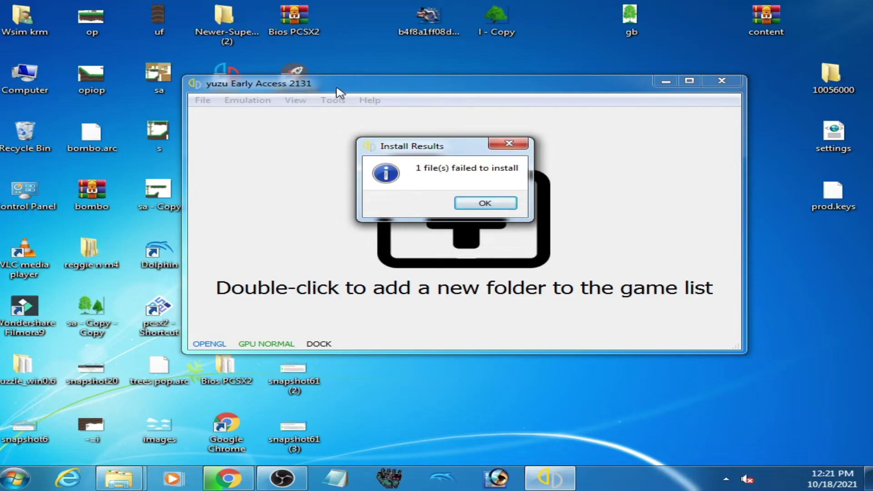
# Dismiss the install results, start a new installation to NAND and open the Super Mario Maker 2 Update 3.0.1 folder on Local Disk (H:)
pyautogui.click(486, 202)
pyautogui.click(208, 104)
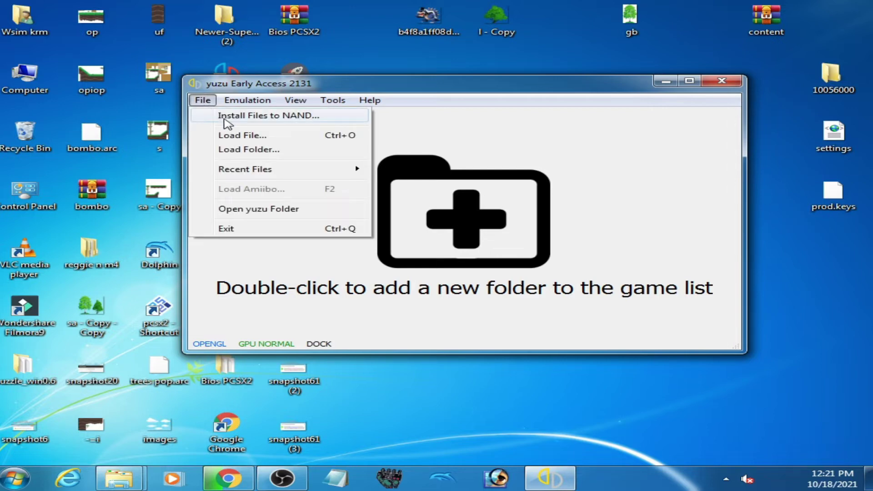
pyautogui.click(227, 114)
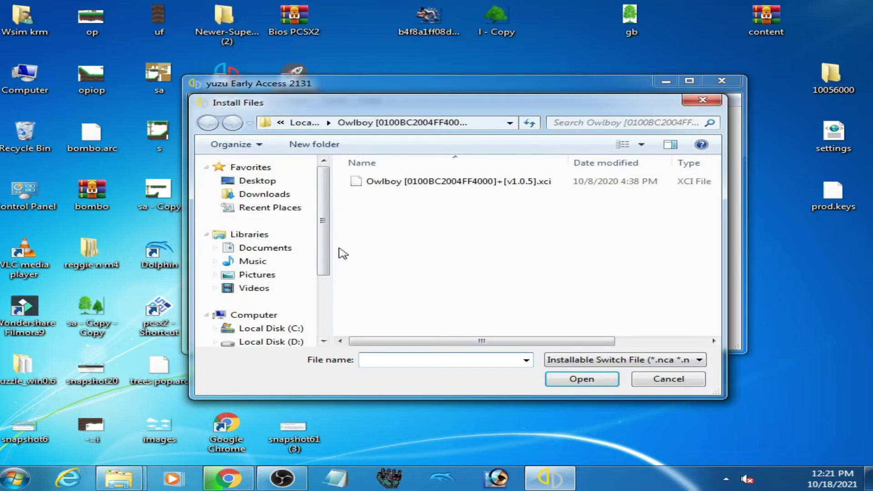
pyautogui.click(253, 315)
pyautogui.moveTo(716, 246); pyautogui.dragTo(714, 273)
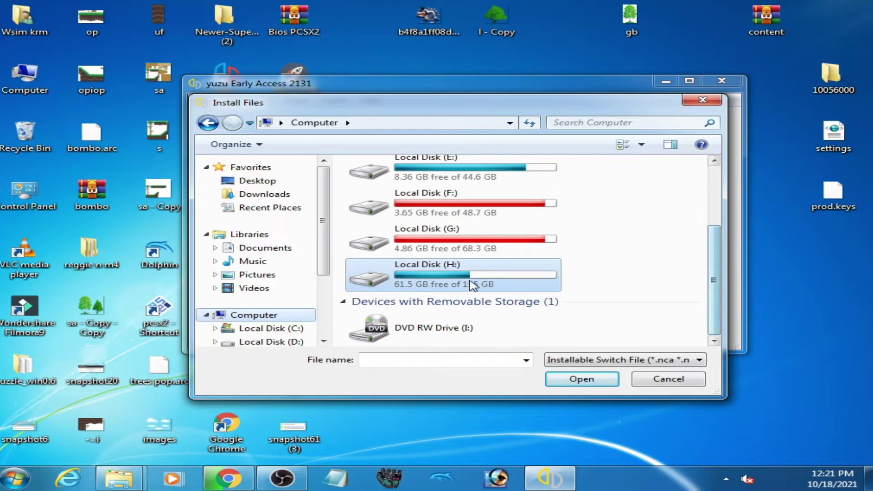
pyautogui.doubleClick(469, 283)
pyautogui.scroll(-3, 396, 282)
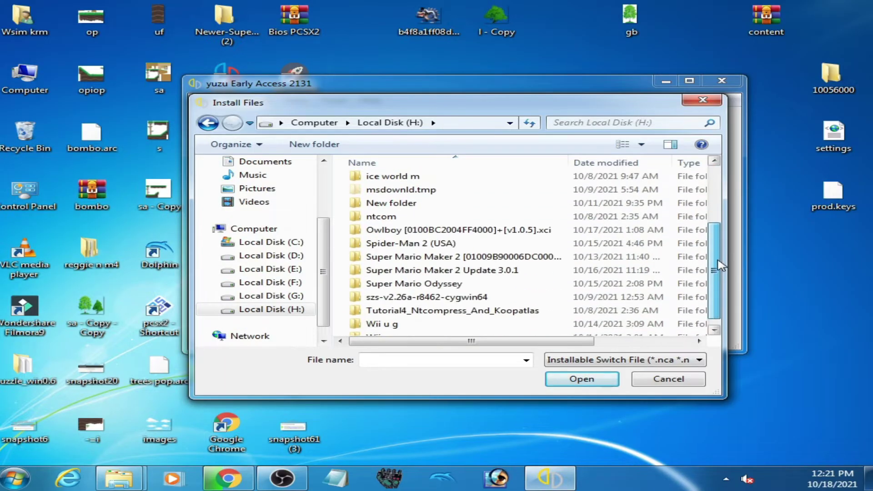
pyautogui.moveTo(411, 270)
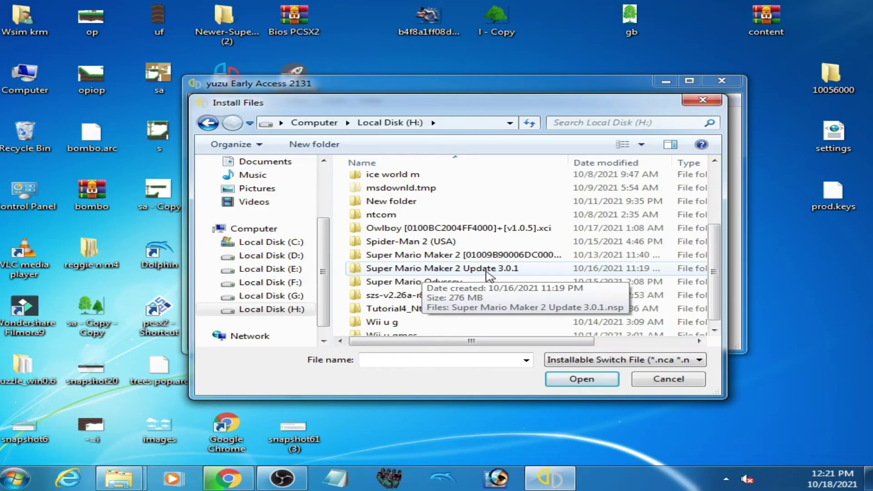
pyautogui.doubleClick(486, 271)
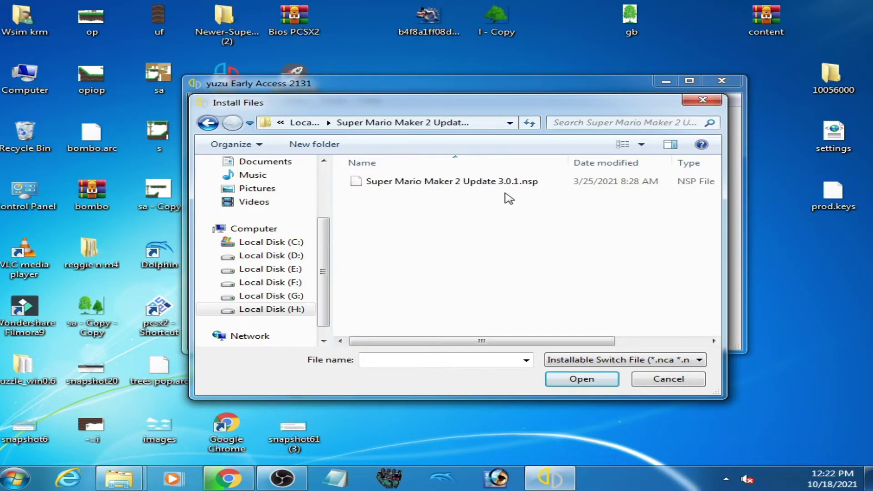
# Try to install Super Mario Maker 2 Update 3.0.1.nsp to NAND and dismiss the install results
pyautogui.doubleClick(469, 187)
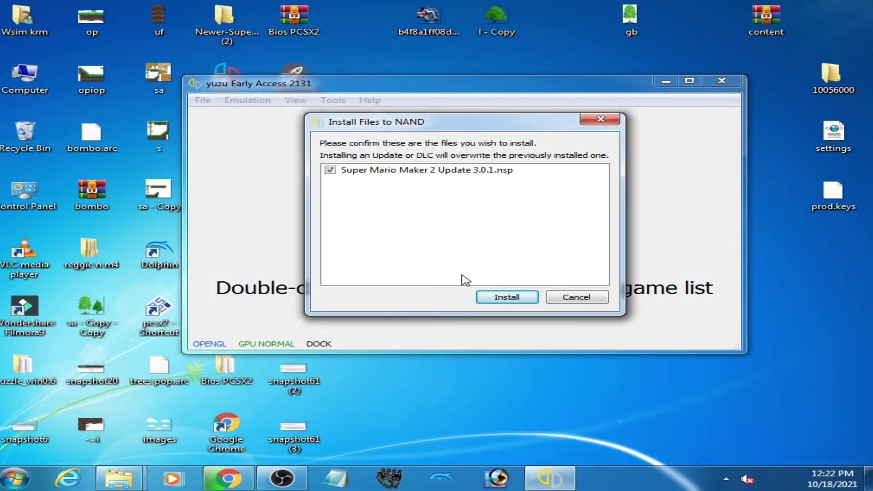
pyautogui.click(507, 298)
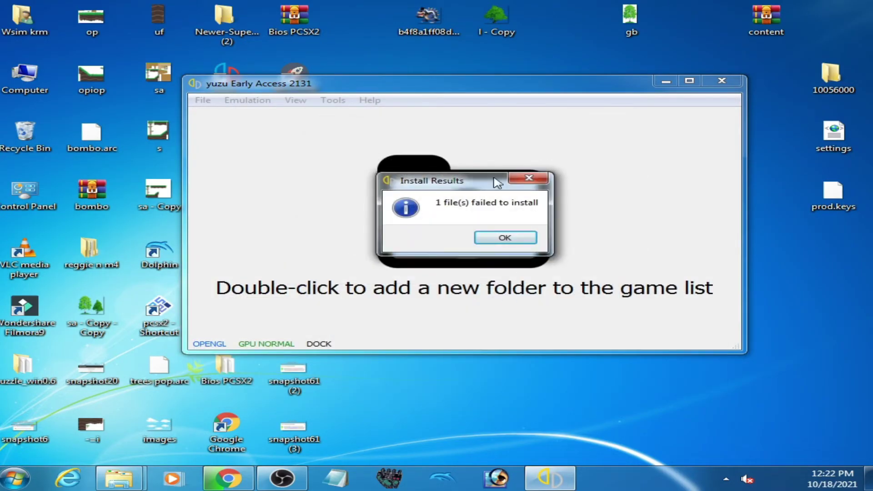
pyautogui.moveTo(446, 187); pyautogui.dragTo(439, 151)
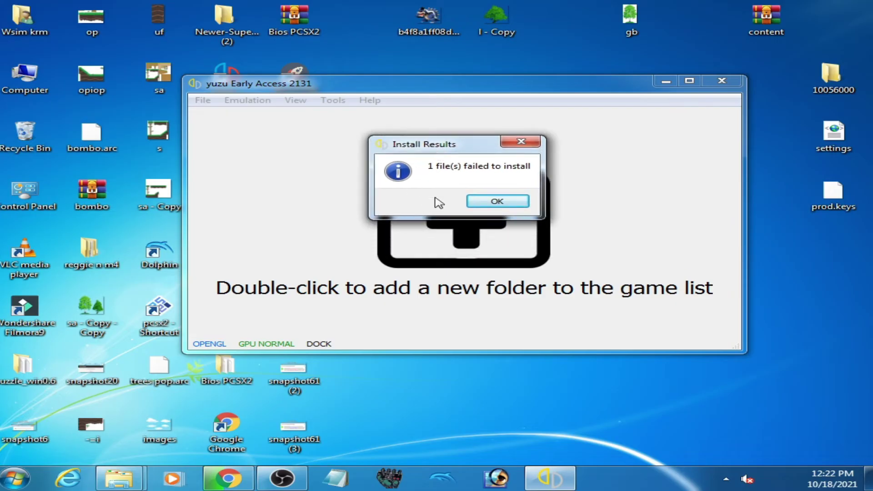
pyautogui.click(498, 202)
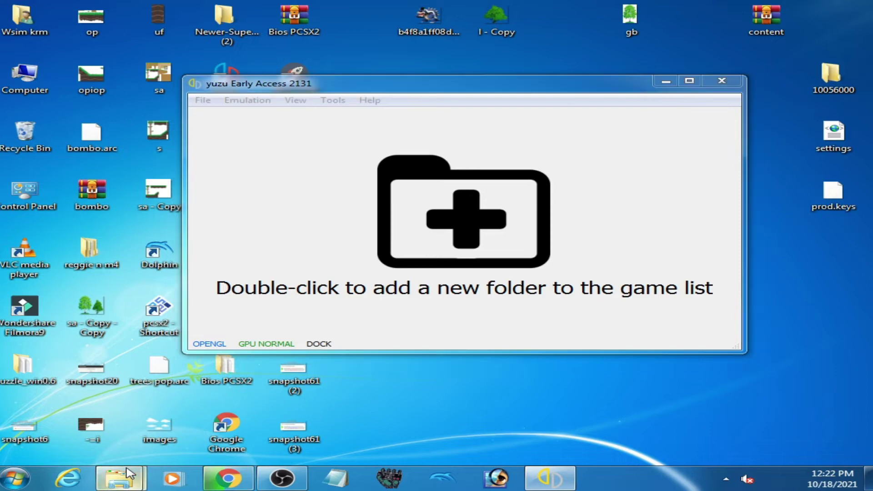
# Switch to Windows Explorer and check the contents of the Super Mario Maker 2 [01009B90006DC000][v0] folder on Local Disk (H:)
pyautogui.moveTo(119, 477)
pyautogui.click(289, 402)
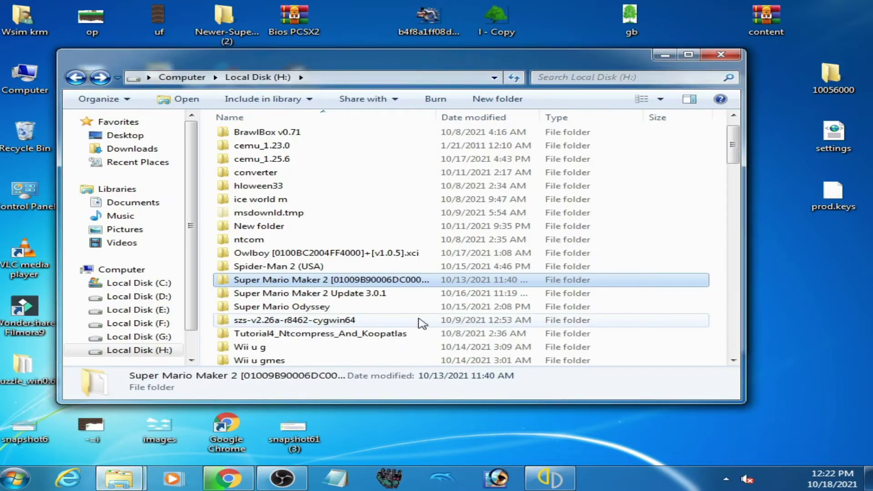
pyautogui.doubleClick(276, 281)
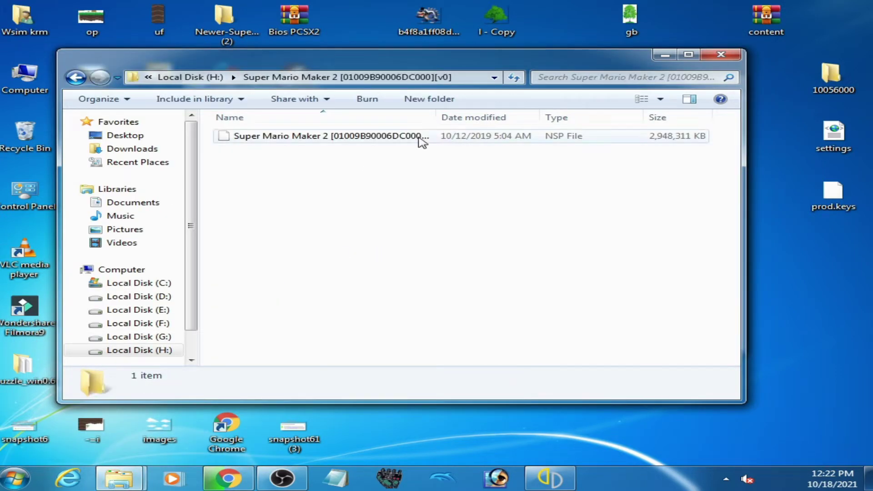
pyautogui.click(76, 77)
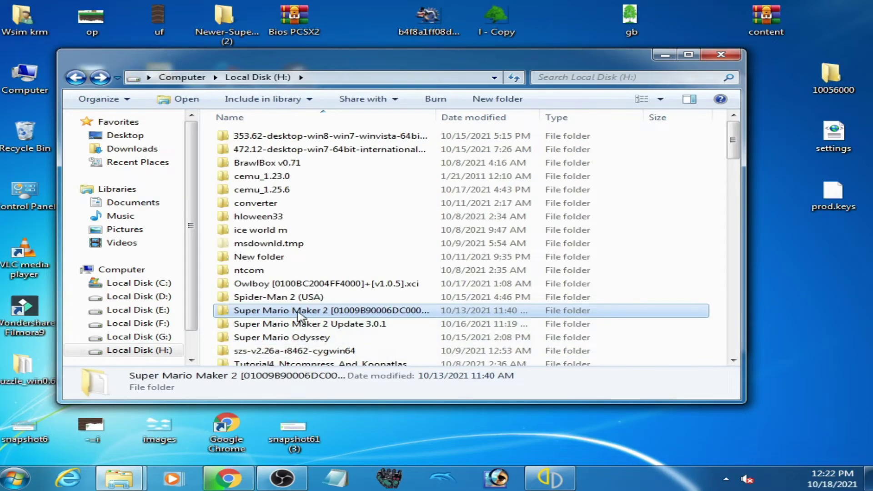
# Switch back to yuzu and add H:/Super Mario Maker 2 [01009B90006DC000][v0] as a game directory
pyautogui.click(551, 477)
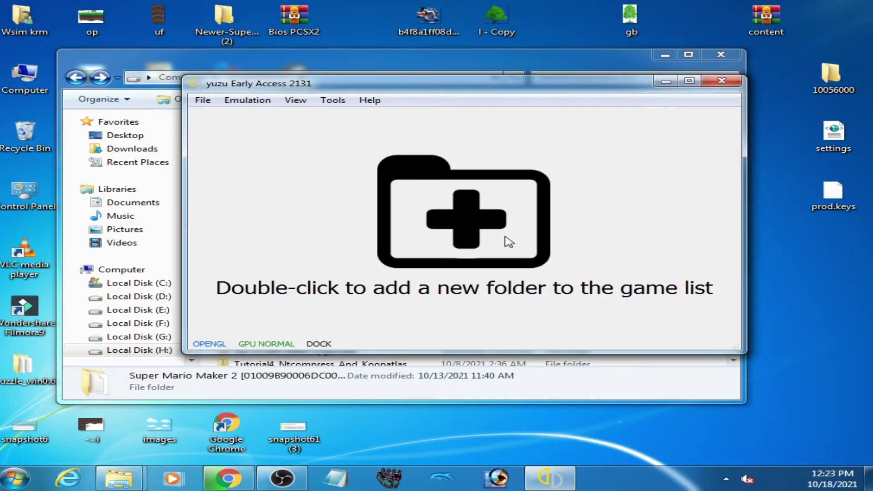
pyautogui.doubleClick(451, 214)
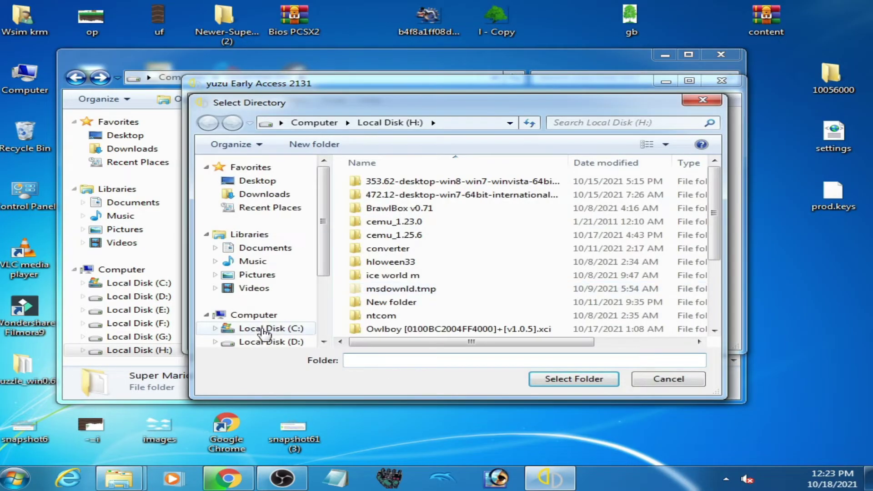
pyautogui.click(254, 315)
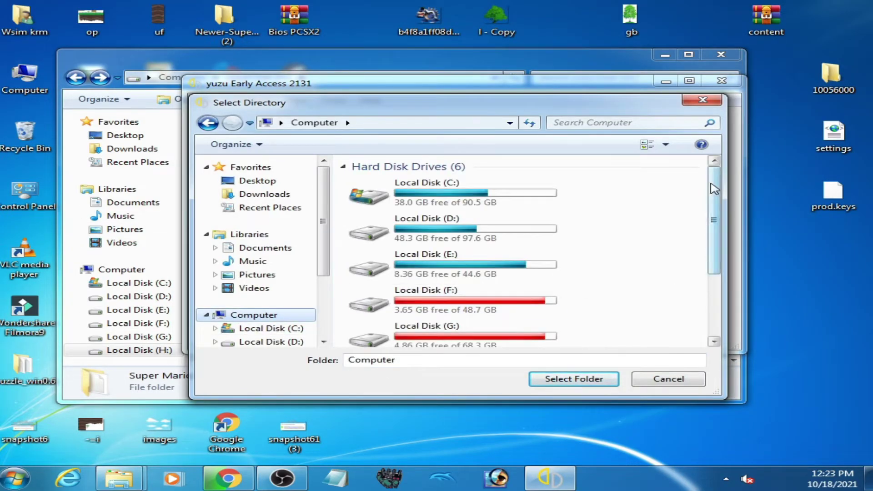
pyautogui.scroll(-3, 714, 218)
pyautogui.doubleClick(455, 273)
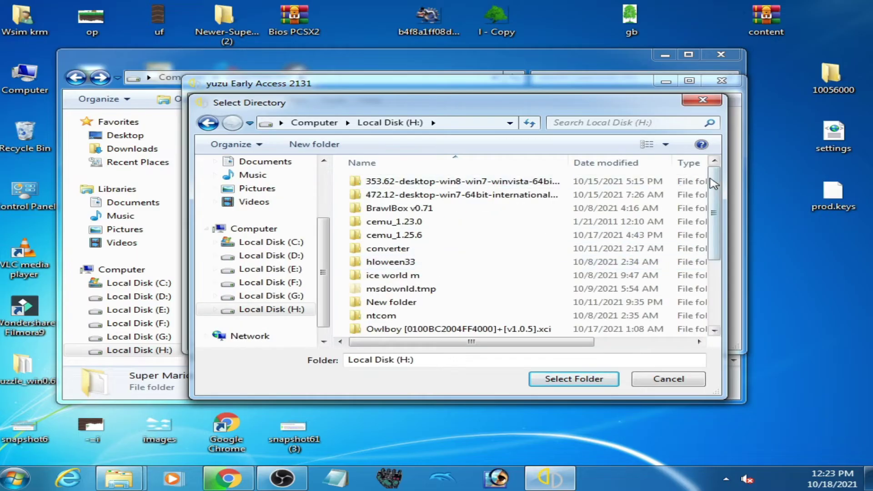
pyautogui.scroll(-2, 489, 288)
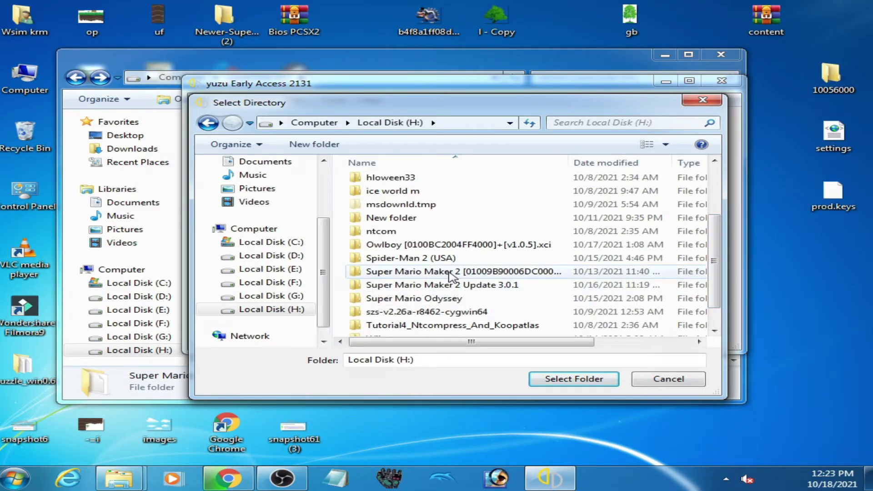
pyautogui.doubleClick(449, 272)
pyautogui.click(209, 124)
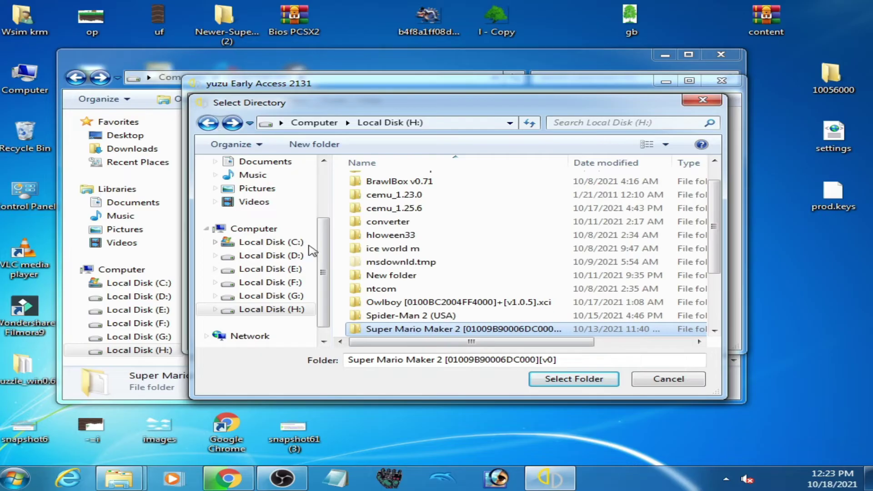
pyautogui.click(574, 379)
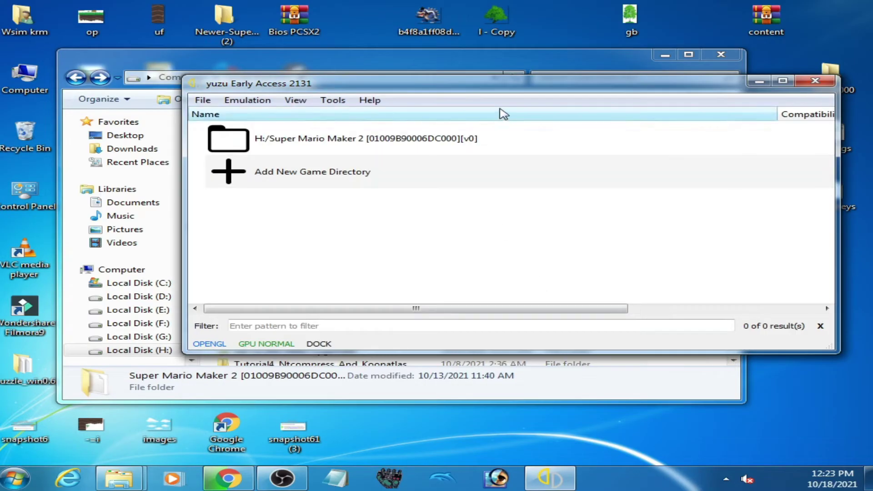
pyautogui.moveTo(517, 92); pyautogui.dragTo(453, 117)
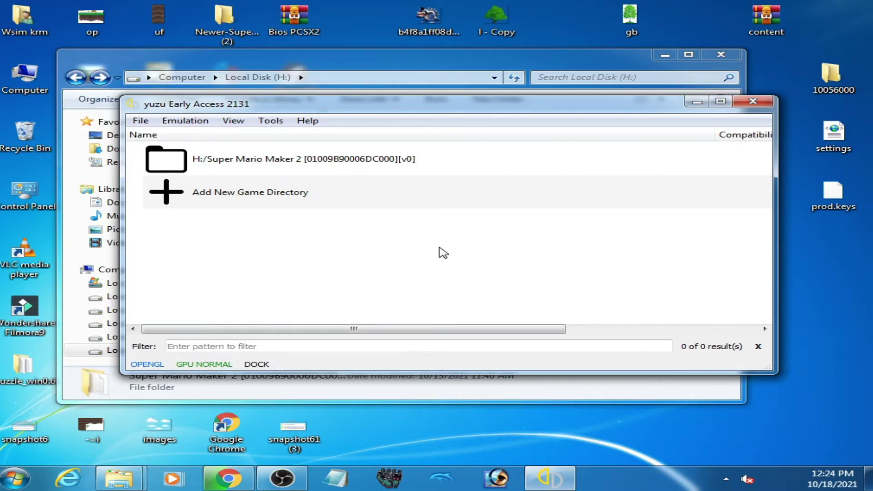
# Open the yuzu data folder from the emulator and go into its keys subfolder
pyautogui.click(139, 121)
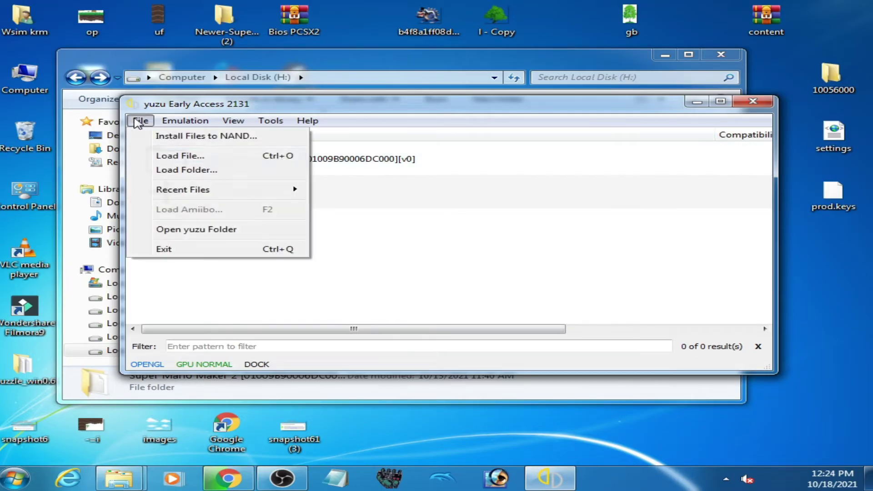
pyautogui.click(191, 232)
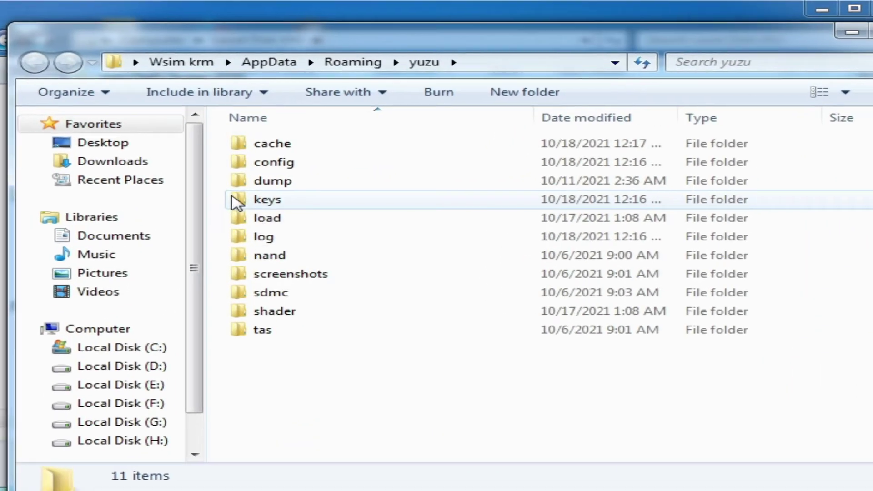
pyautogui.moveTo(268, 197)
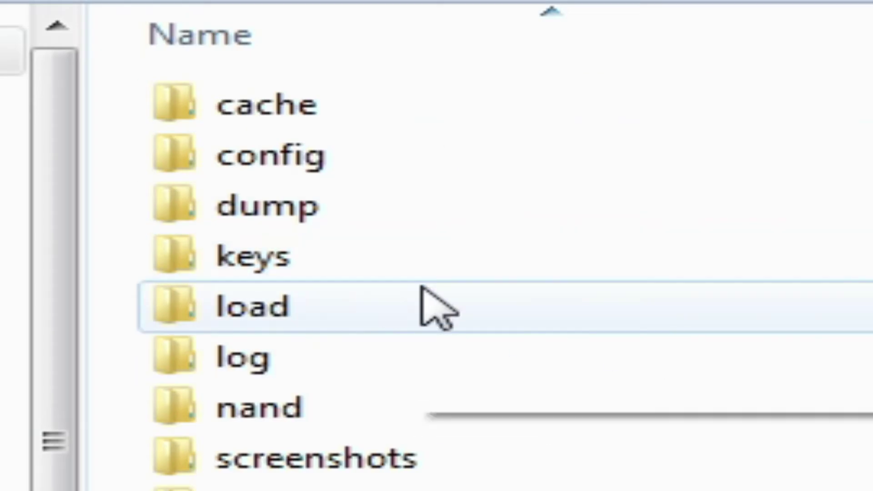
pyautogui.moveTo(318, 255)
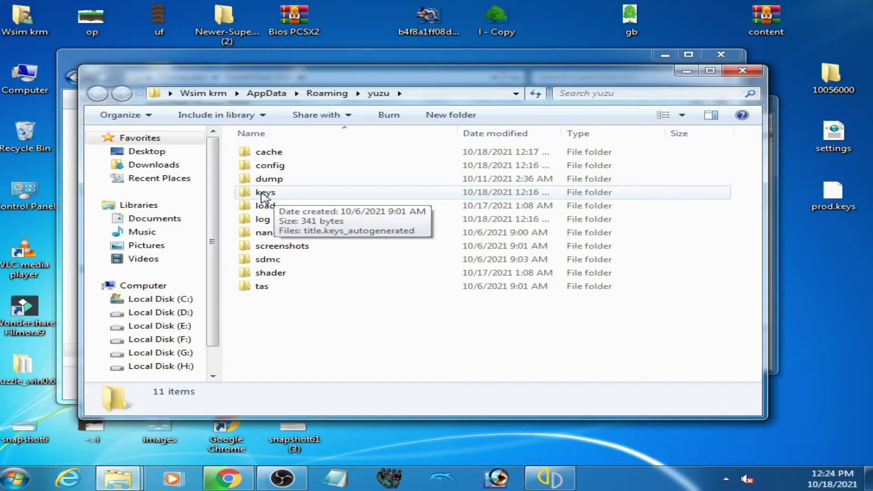
pyautogui.doubleClick(264, 196)
# Copy the prod.keys file from the desktop into yuzu's keys folder
pyautogui.click(807, 287)
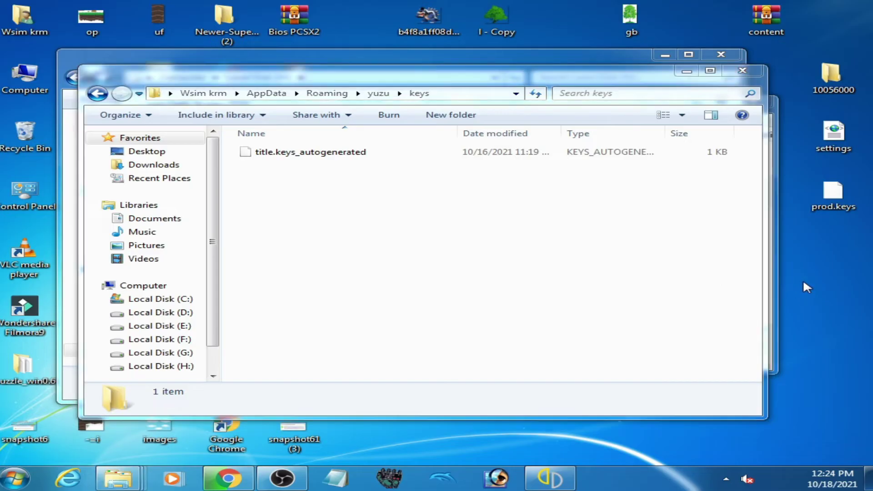
pyautogui.rightClick(832, 196)
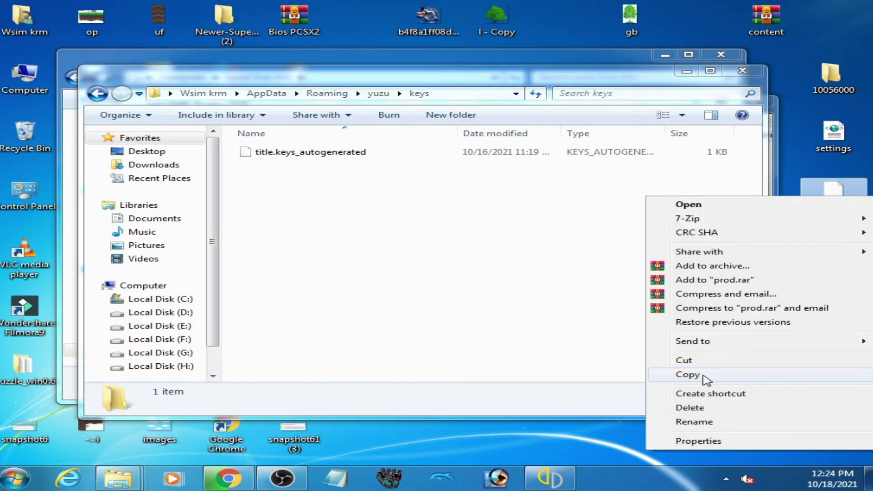
pyautogui.click(686, 373)
pyautogui.click(360, 226)
pyautogui.rightClick(360, 226)
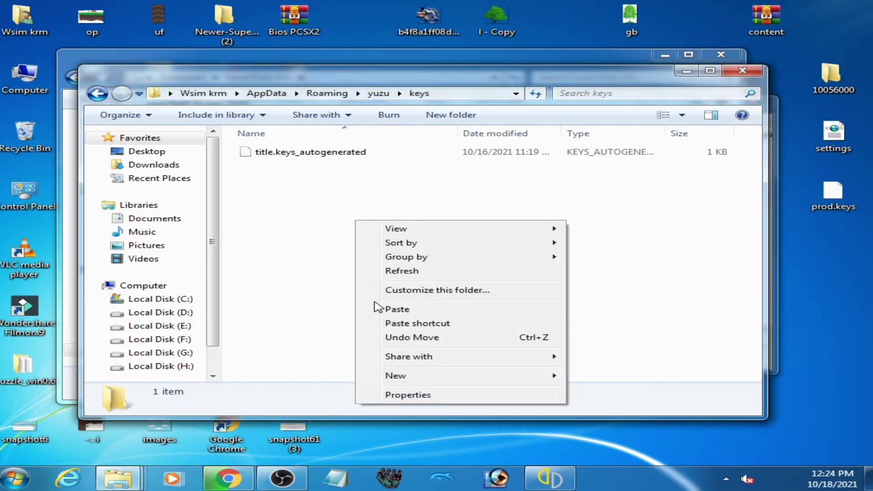
pyautogui.click(379, 307)
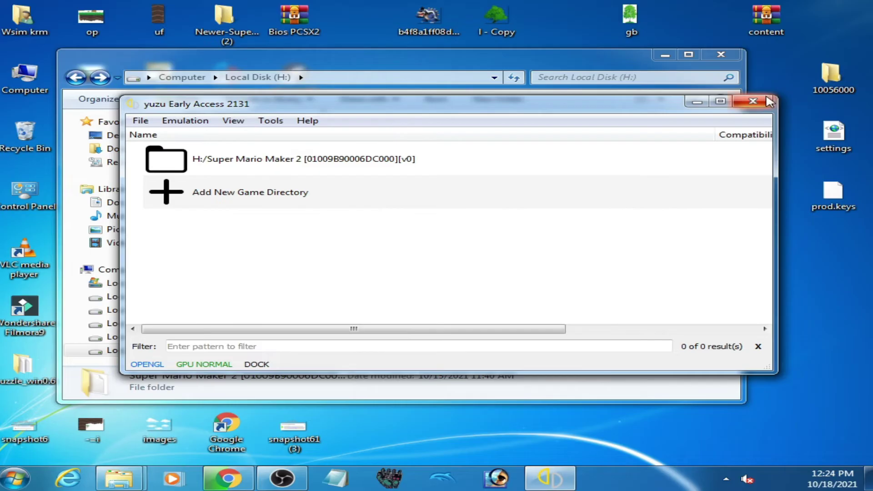
# Close yuzu, clear the remaining folder window off the desktop and relaunch yuzu from its desktop shortcut
pyautogui.click(752, 101)
pyautogui.click(665, 56)
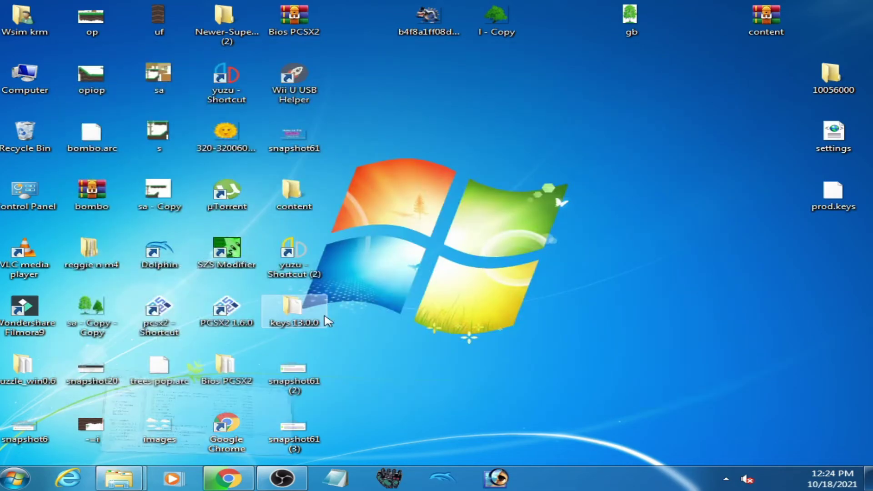
pyautogui.rightClick(309, 272)
pyautogui.click(364, 153)
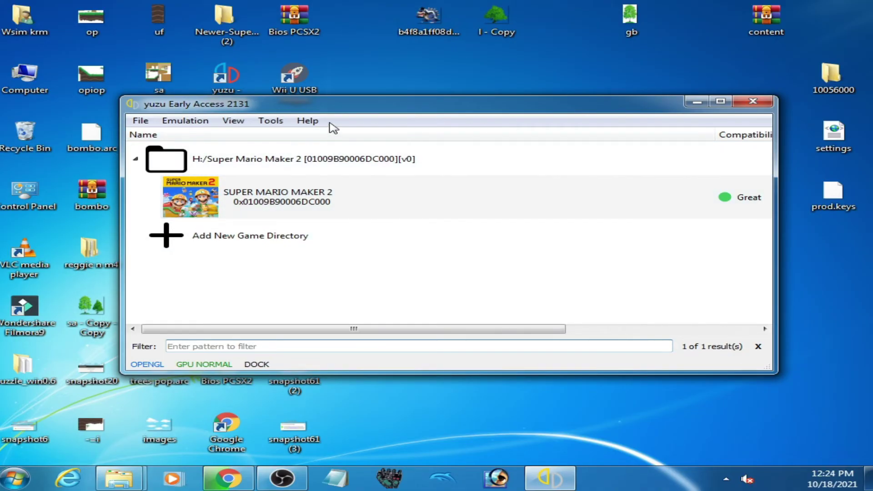
pyautogui.moveTo(349, 110); pyautogui.dragTo(341, 96)
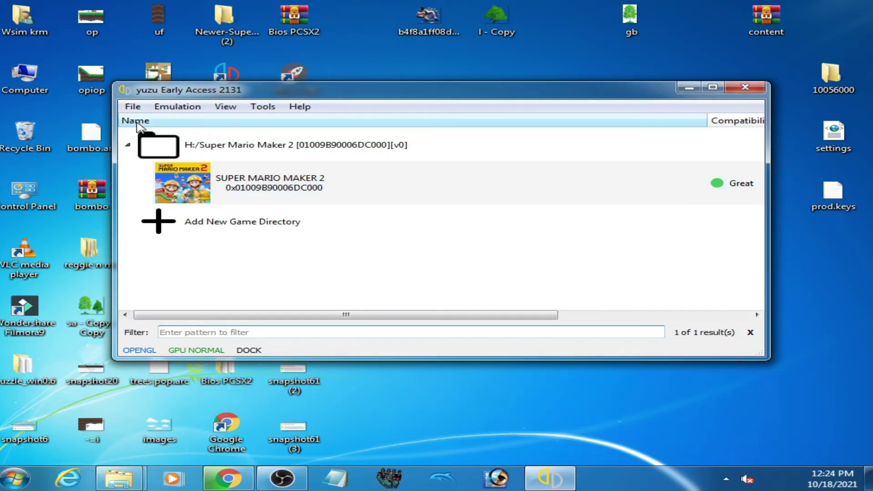
# Start installing files to NAND and browse to the Super Mario Maker 2 Update 3.0.1 folder on Local Disk (H:)
pyautogui.click(133, 106)
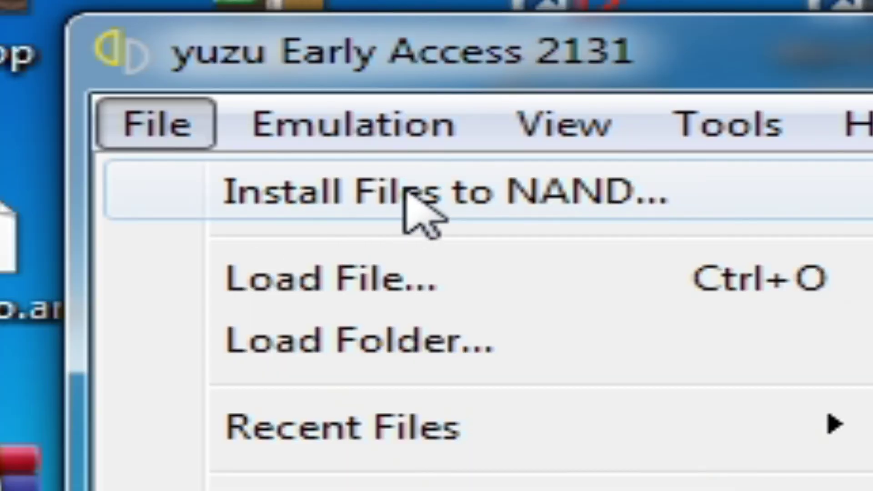
pyautogui.click(507, 193)
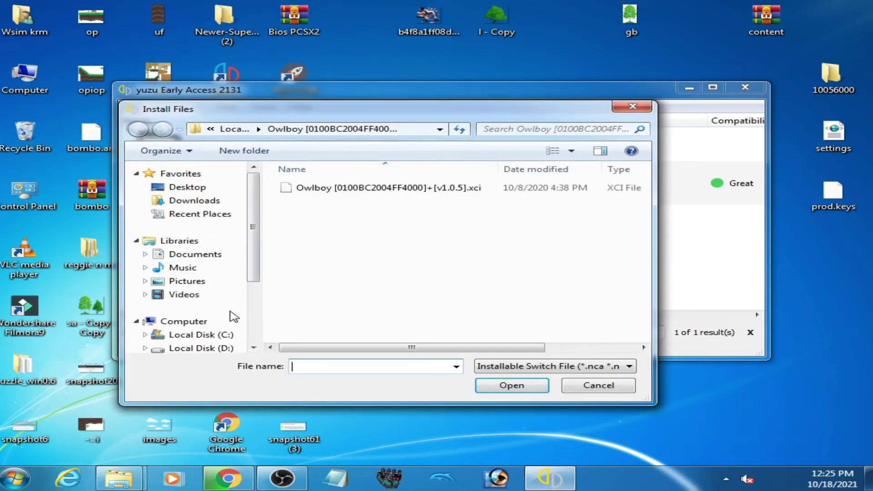
pyautogui.click(204, 325)
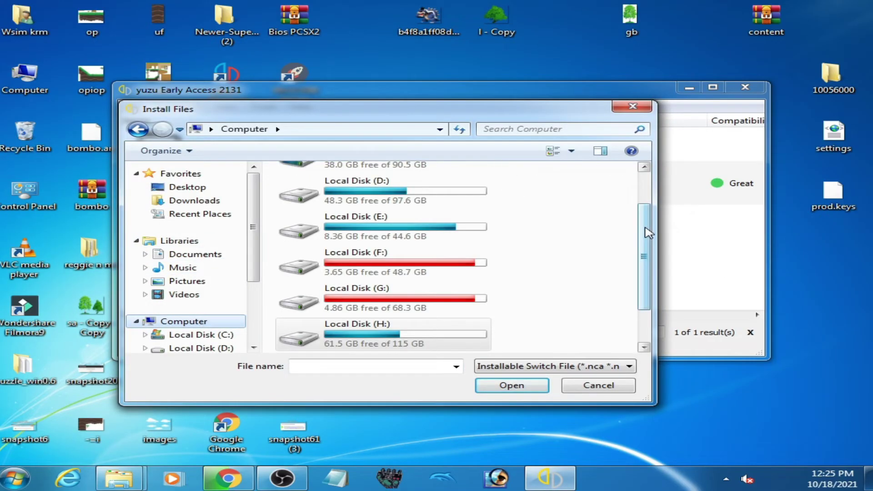
pyautogui.moveTo(647, 231); pyautogui.dragTo(647, 257)
pyautogui.doubleClick(347, 288)
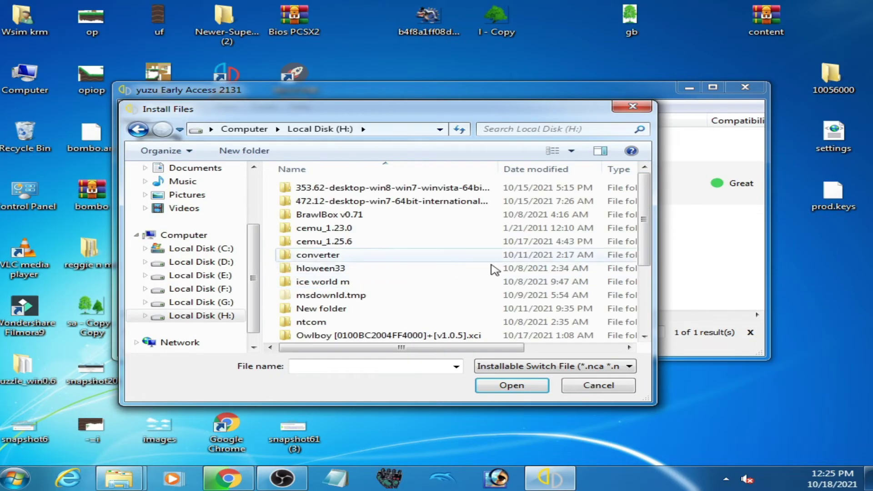
pyautogui.moveTo(648, 206); pyautogui.dragTo(648, 251)
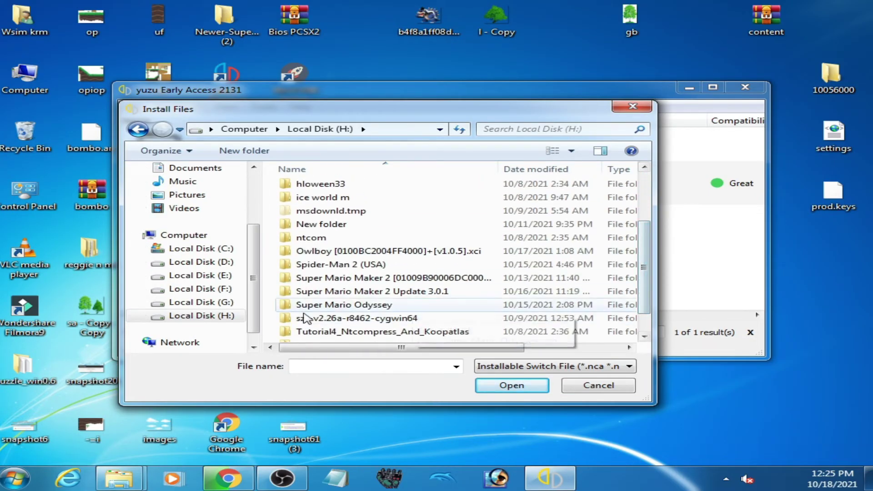
pyautogui.doubleClick(402, 292)
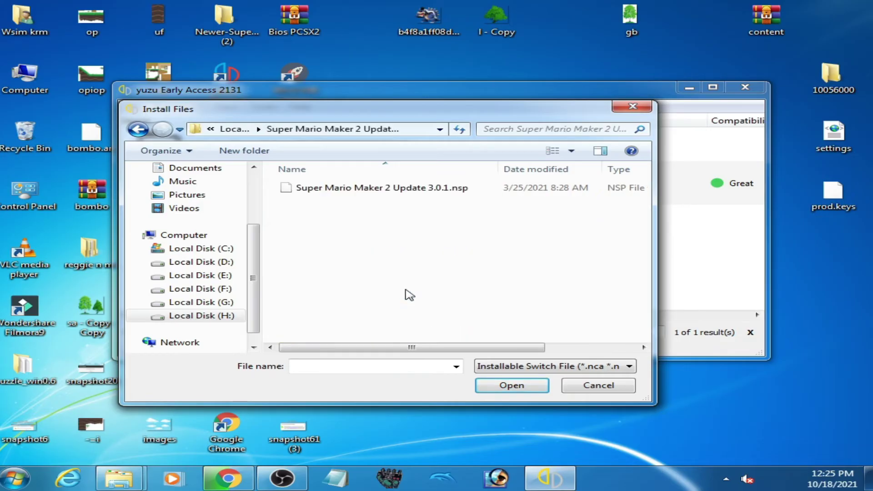
# Install Super Mario Maker 2 Update 3.0.1.nsp to NAND and dismiss the install results
pyautogui.click(366, 189)
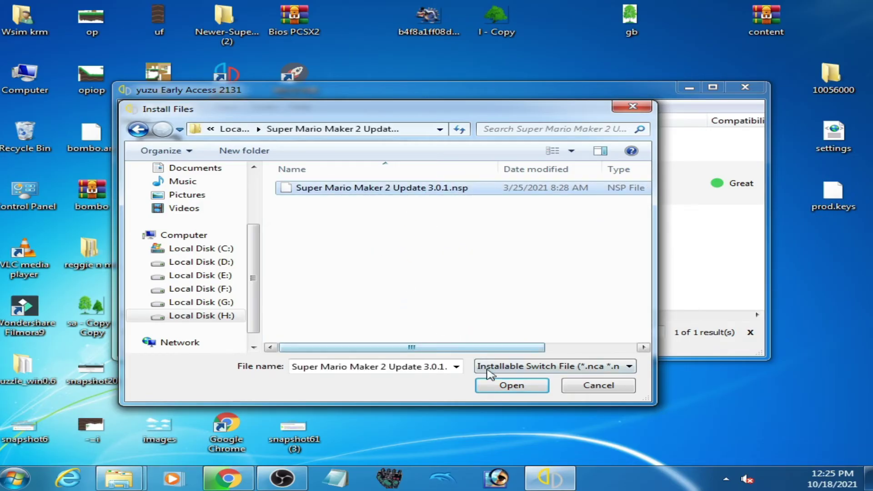
pyautogui.click(511, 386)
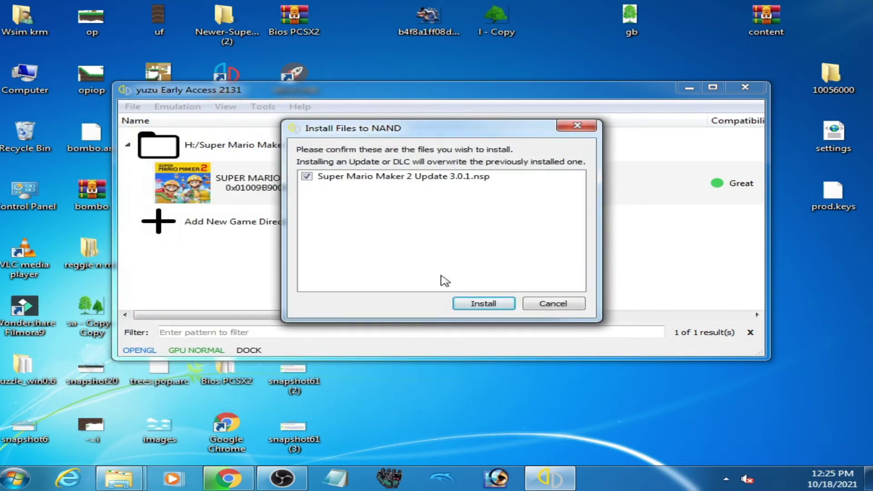
pyautogui.click(484, 304)
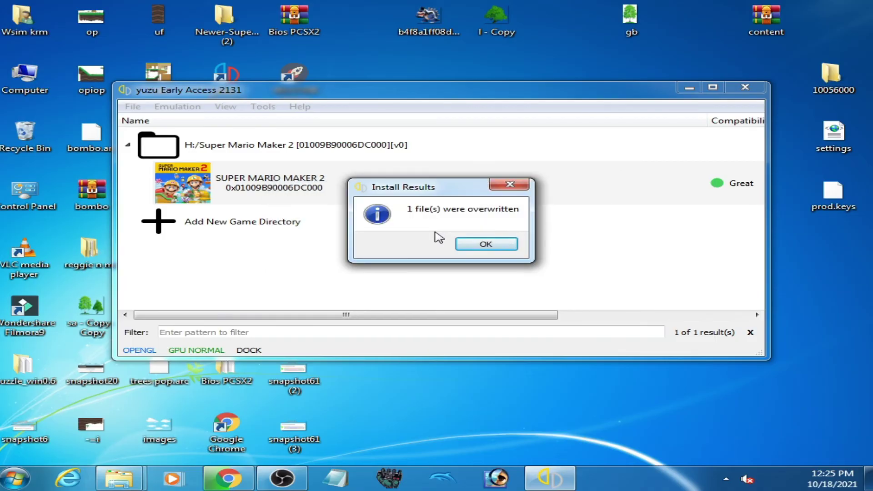
pyautogui.click(460, 244)
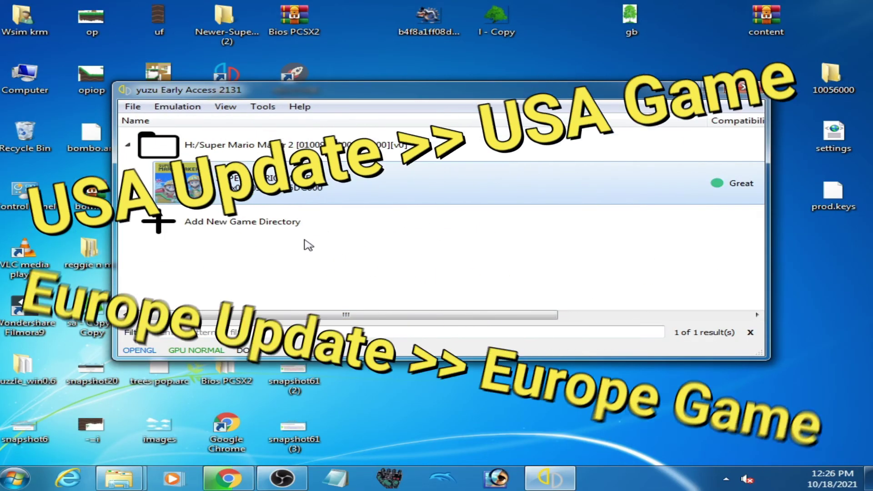